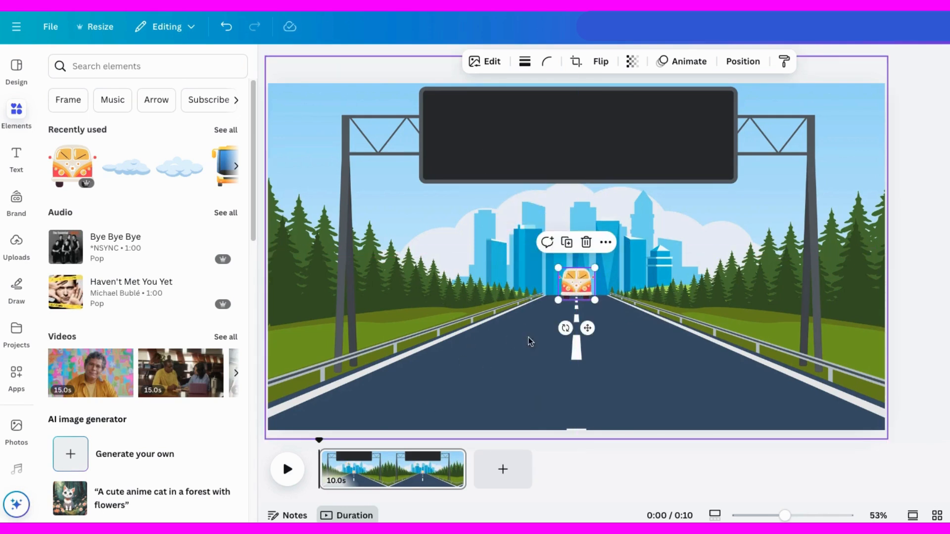
# - Duplicate the road background image, remove the copy's background, and align the copy exactly over the original
pyautogui.click(456, 343)
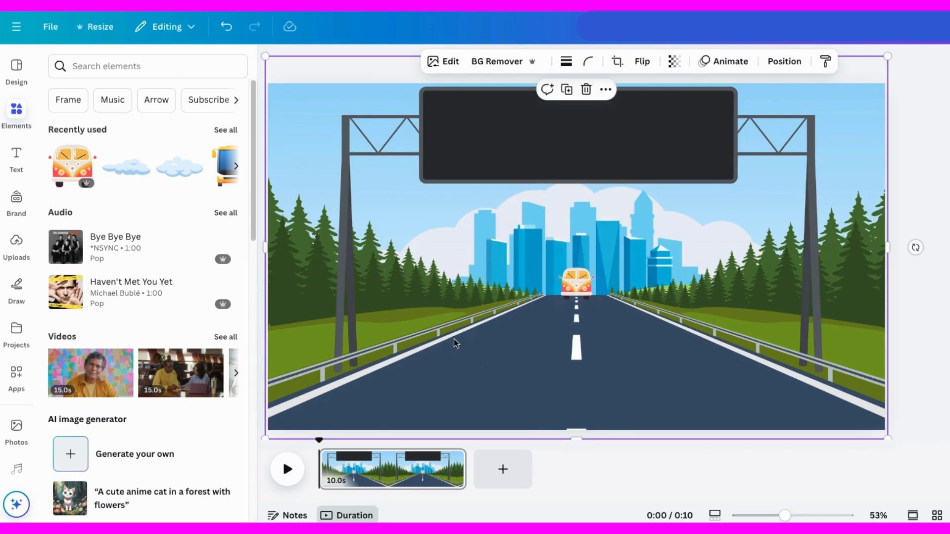
pyautogui.rightClick(341, 248)
pyautogui.click(401, 208)
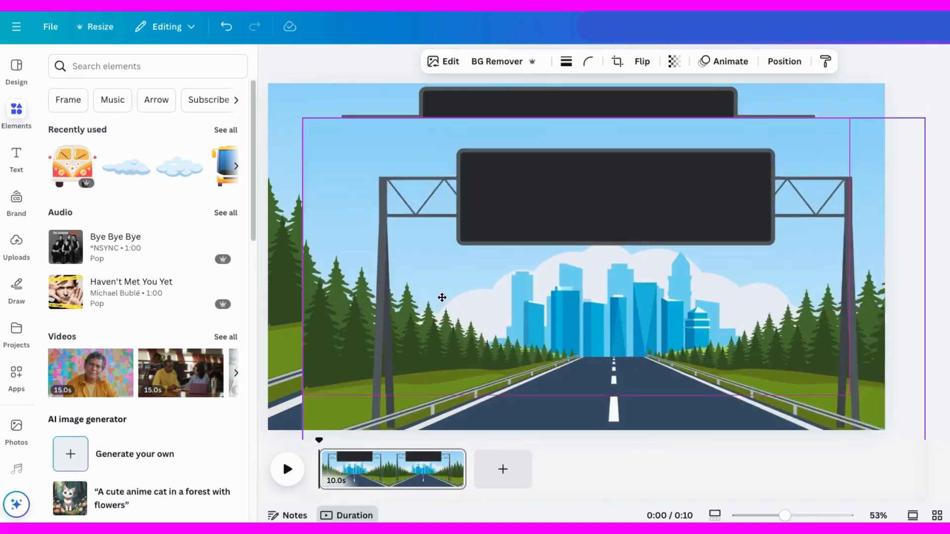
pyautogui.moveTo(442, 298); pyautogui.dragTo(412, 235)
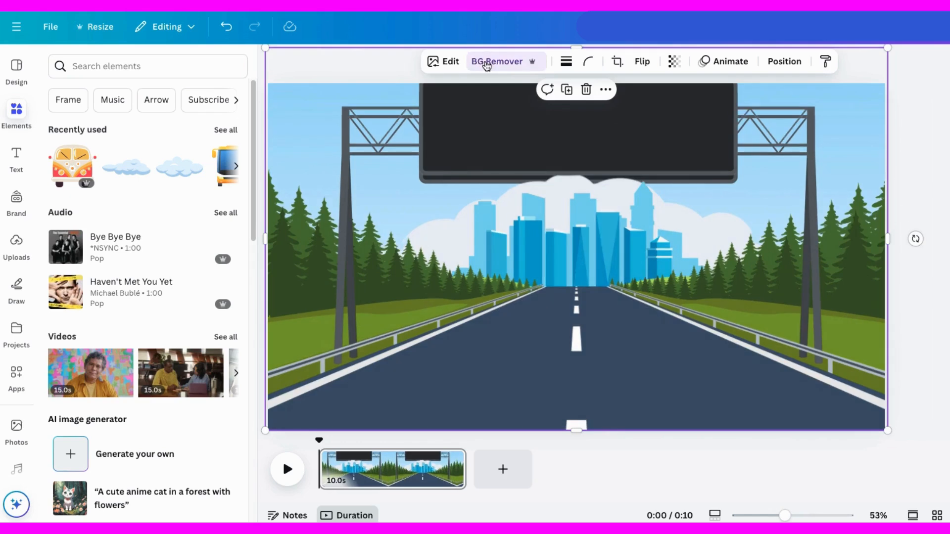
pyautogui.moveTo(446, 167)
pyautogui.mouseDown()
pyautogui.moveTo(525, 266)
pyautogui.moveTo(478, 380)
pyautogui.moveTo(445, 174)
pyautogui.mouseUp()
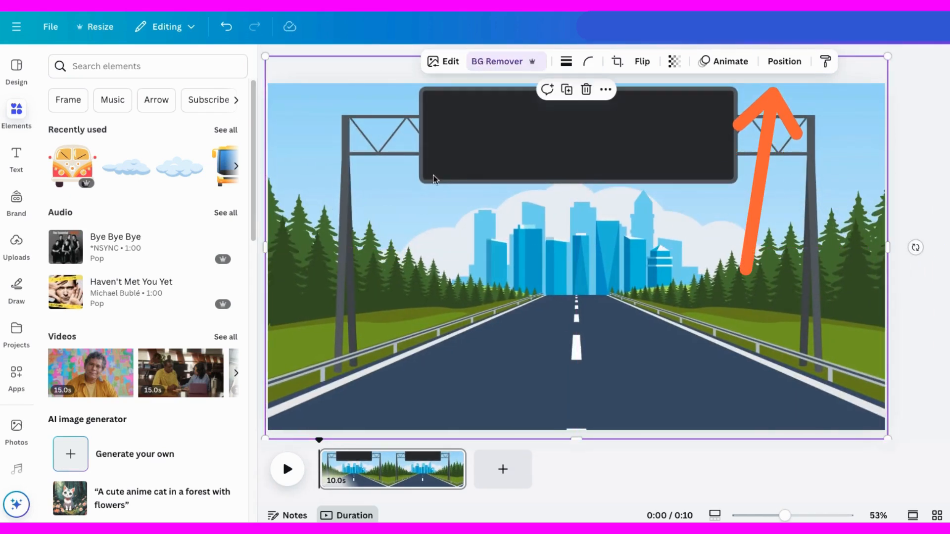
# - Move the background-removed road copy one layer down, beneath the orange van
pyautogui.click(784, 62)
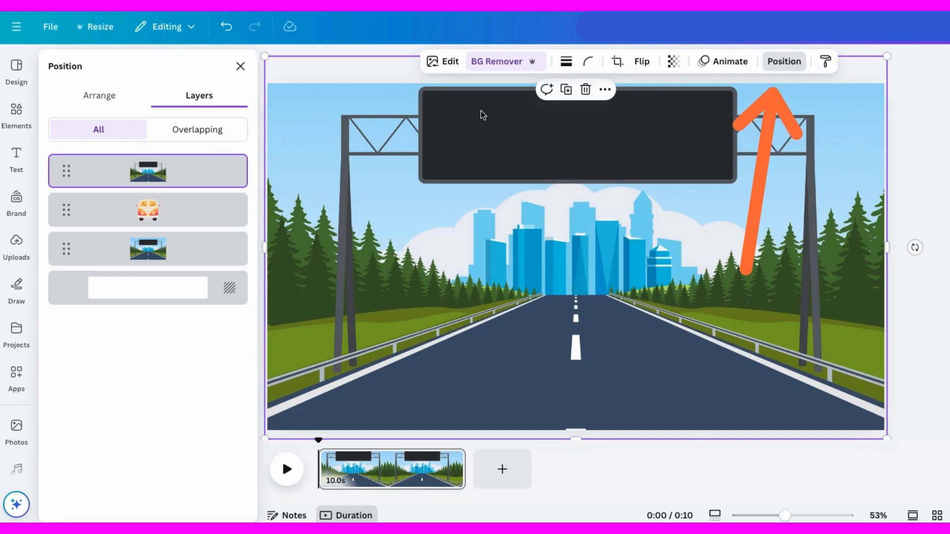
pyautogui.moveTo(169, 172); pyautogui.dragTo(174, 226)
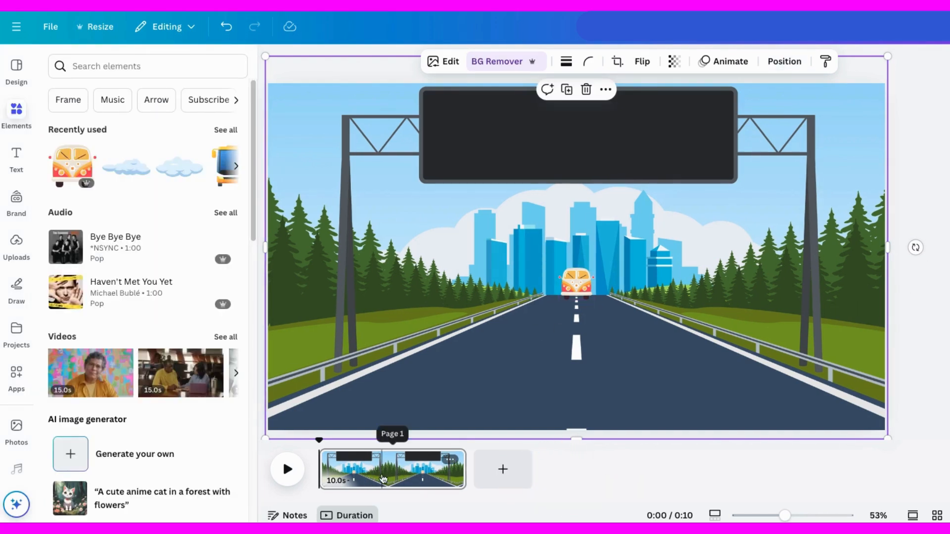
# - Duplicate the page and set the transition between the two pages to None
pyautogui.rightClick(401, 163)
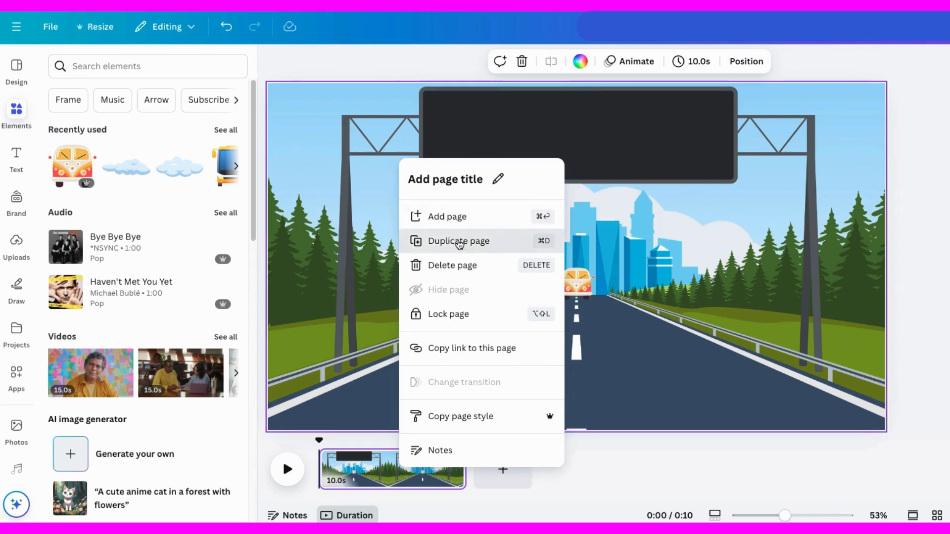
pyautogui.click(460, 241)
pyautogui.click(435, 469)
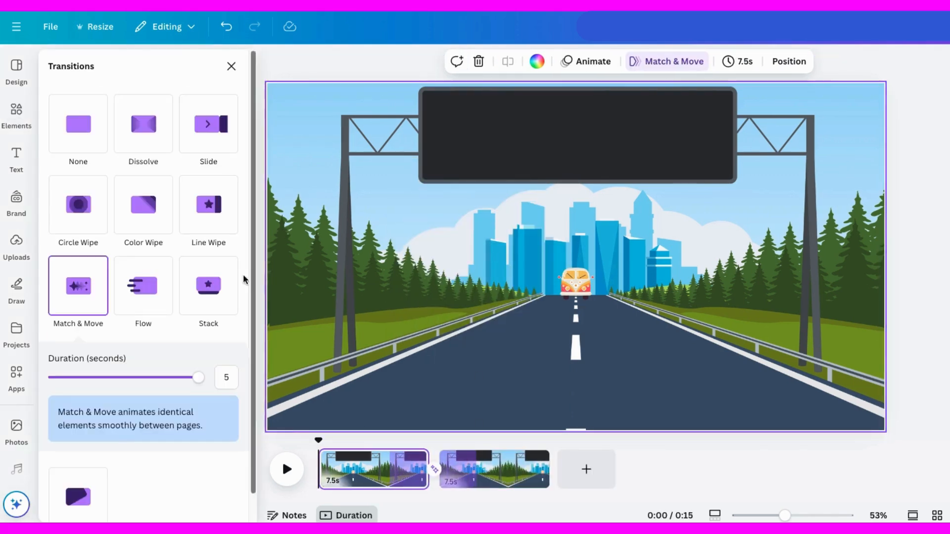
pyautogui.click(72, 138)
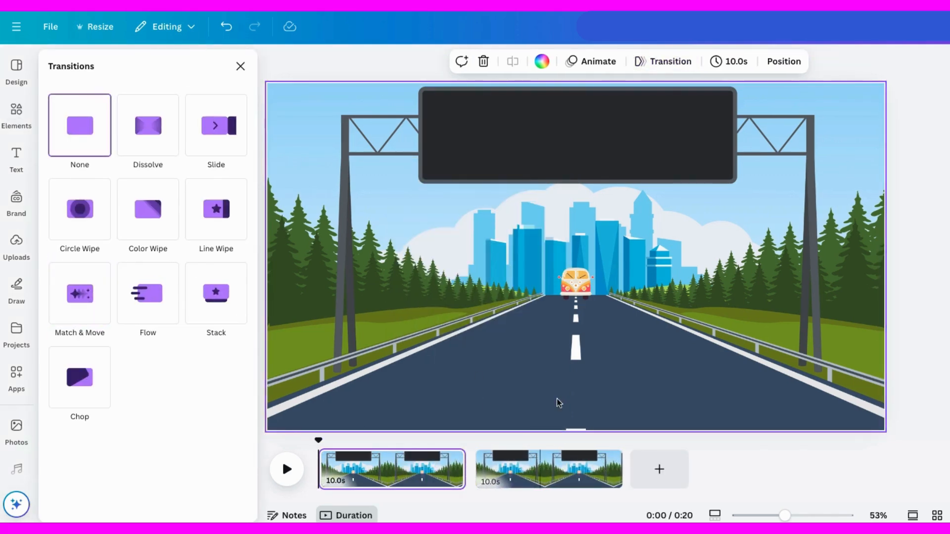
# - On the second page, enlarge the van until it nearly spans the road and center it horizontally below the sign
pyautogui.click(543, 490)
pyautogui.click(574, 288)
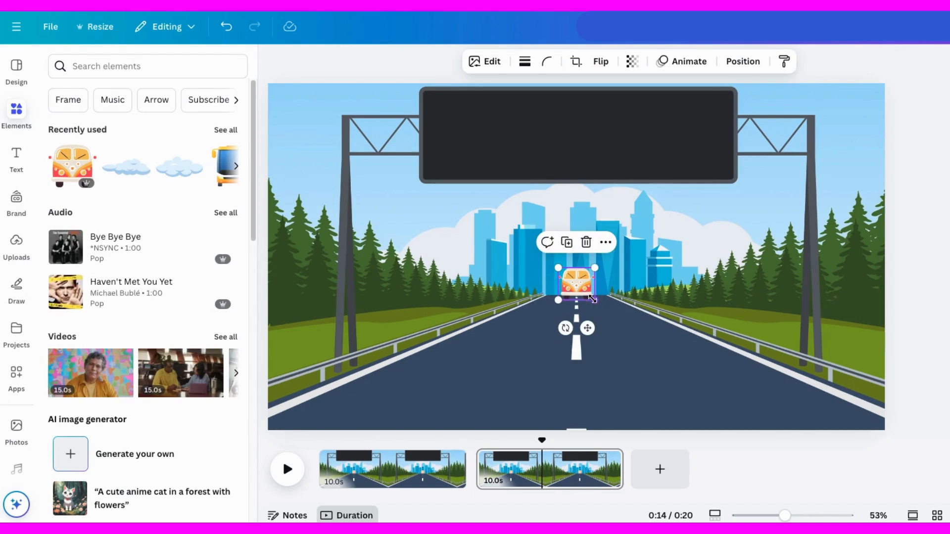
pyautogui.moveTo(594, 299); pyautogui.dragTo(709, 502)
pyautogui.moveTo(664, 394); pyautogui.dragTo(584, 361)
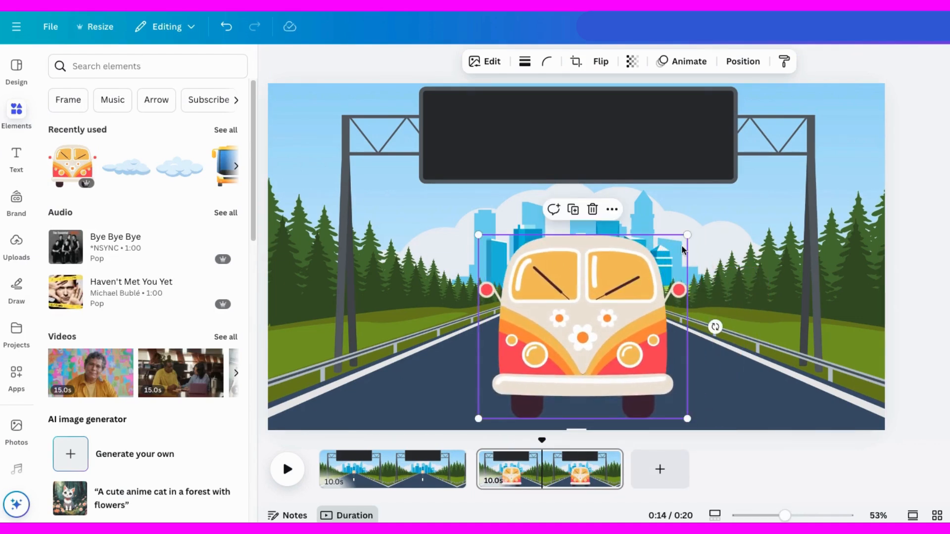
pyautogui.moveTo(688, 235); pyautogui.dragTo(725, 197)
pyautogui.moveTo(596, 263); pyautogui.dragTo(569, 268)
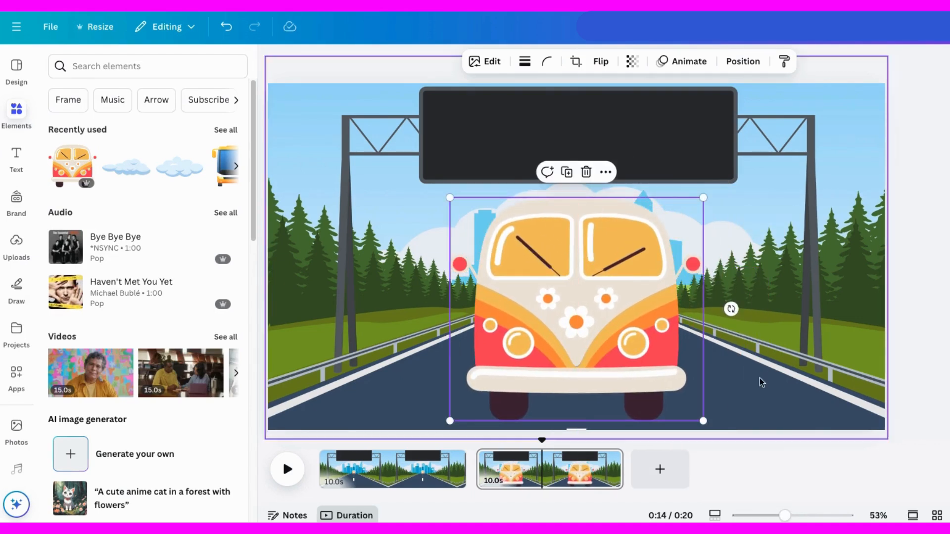
# - Add a subheading to the first page, place it on the dark road sign, and enlarge it to about size 77.5
pyautogui.click(401, 477)
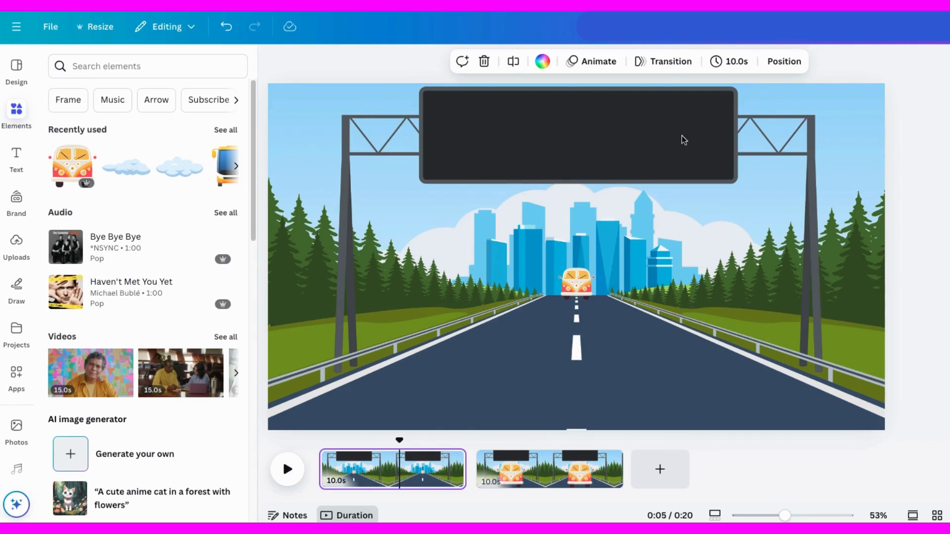
pyautogui.click(16, 158)
pyautogui.click(104, 281)
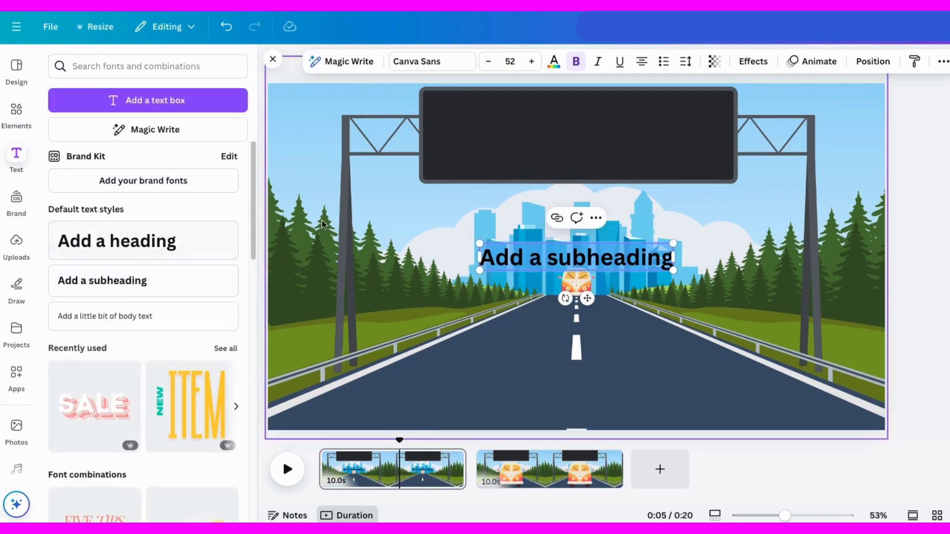
pyautogui.moveTo(517, 265); pyautogui.dragTo(475, 126)
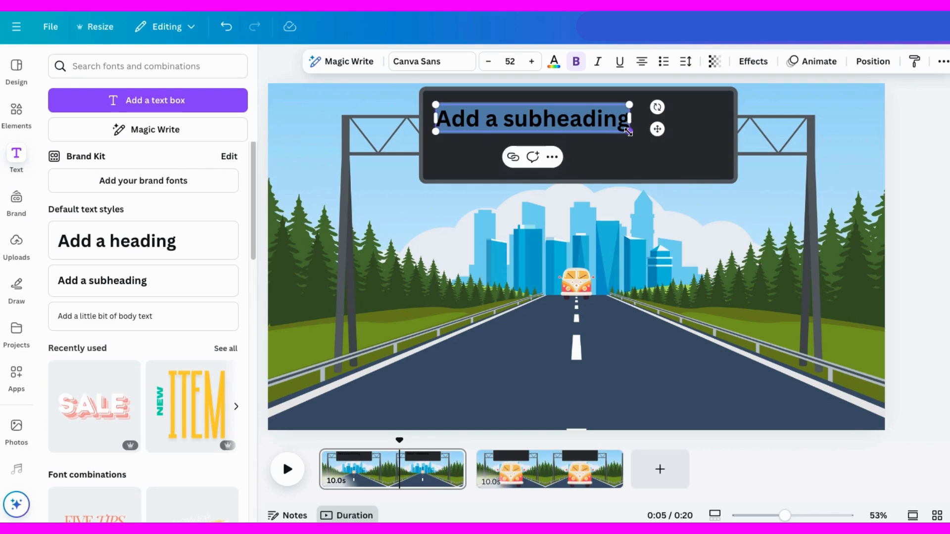
pyautogui.moveTo(634, 144); pyautogui.dragTo(722, 157)
# - Replace the subheading text with "Enjoy Your Trip" and center it on the road sign
pyautogui.doubleClick(587, 126)
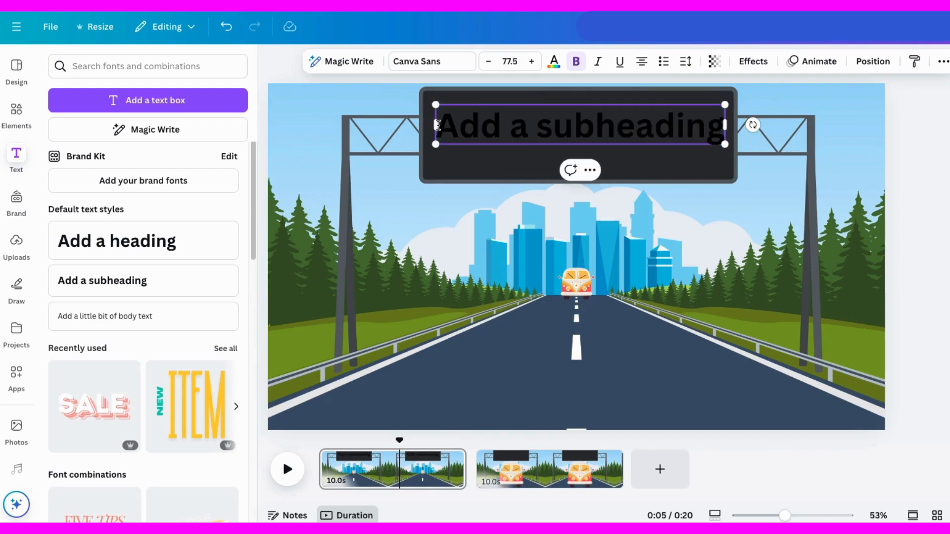
pyautogui.moveTo(435, 126); pyautogui.dragTo(705, 127)
pyautogui.write('Enjoy Your Trip')
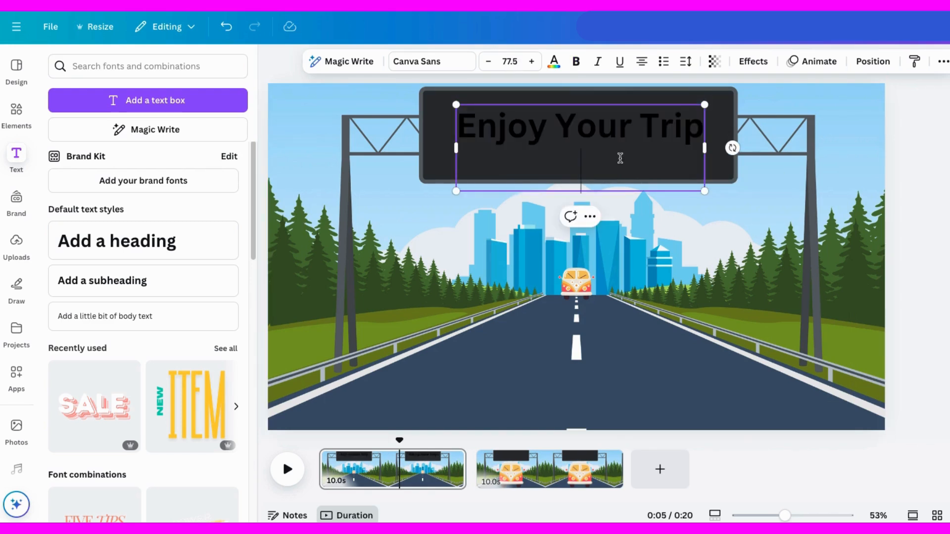
pyautogui.press('BackSpace')
pyautogui.click(285, 63)
pyautogui.moveTo(565, 133); pyautogui.dragTo(535, 142)
pyautogui.moveTo(674, 136)
pyautogui.mouseDown()
pyautogui.moveTo(732, 138)
pyautogui.moveTo(670, 148)
pyautogui.mouseUp()
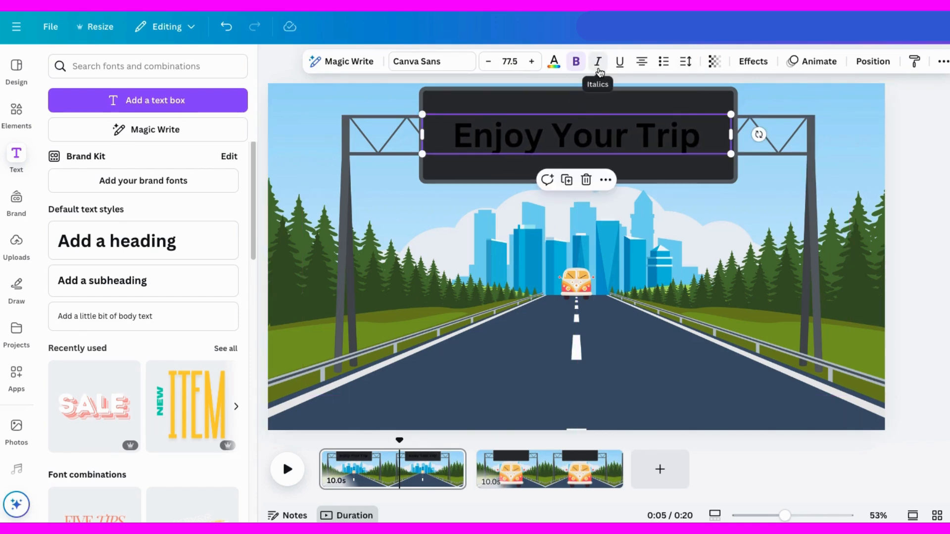
# - Color the whole "Enjoy Your Trip" text with the yellow from the Brand Kit
pyautogui.doubleClick(524, 139)
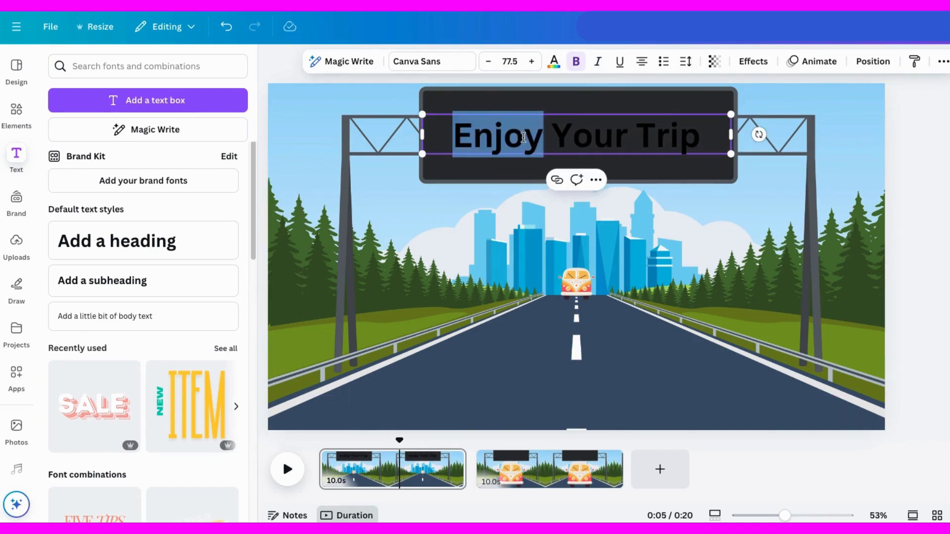
pyautogui.tripleClick(517, 139)
pyautogui.click(552, 61)
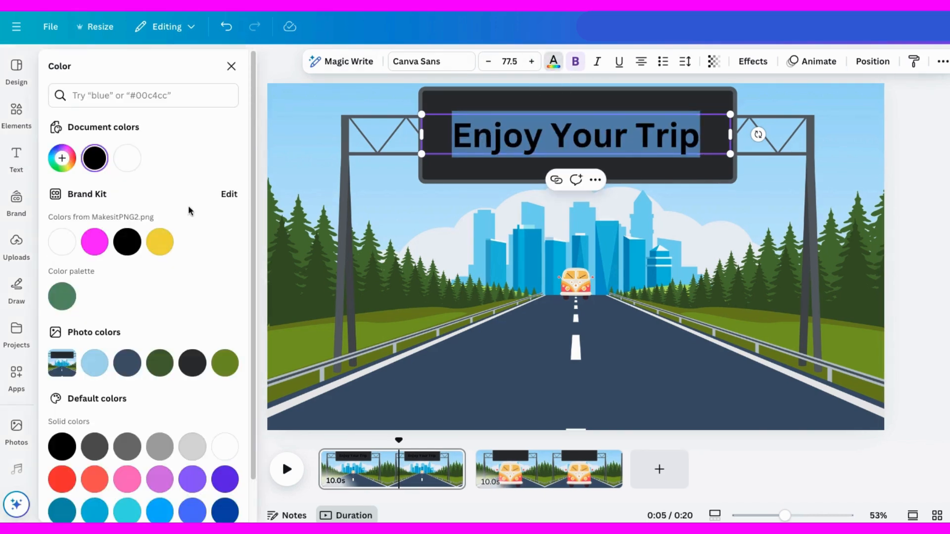
pyautogui.click(156, 251)
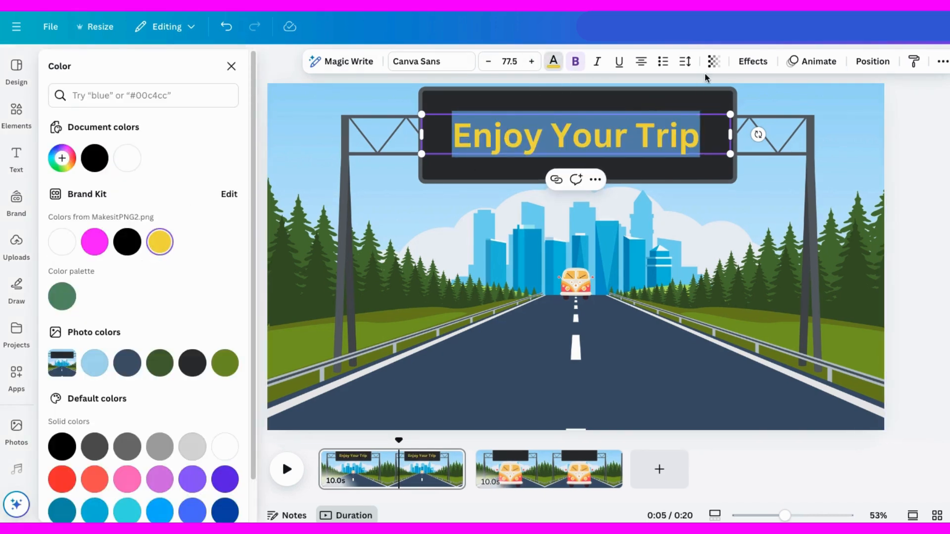
# - Convert the sign text to uppercase and scale it down slightly to about size 74.3 to fit the sign
pyautogui.click(759, 65)
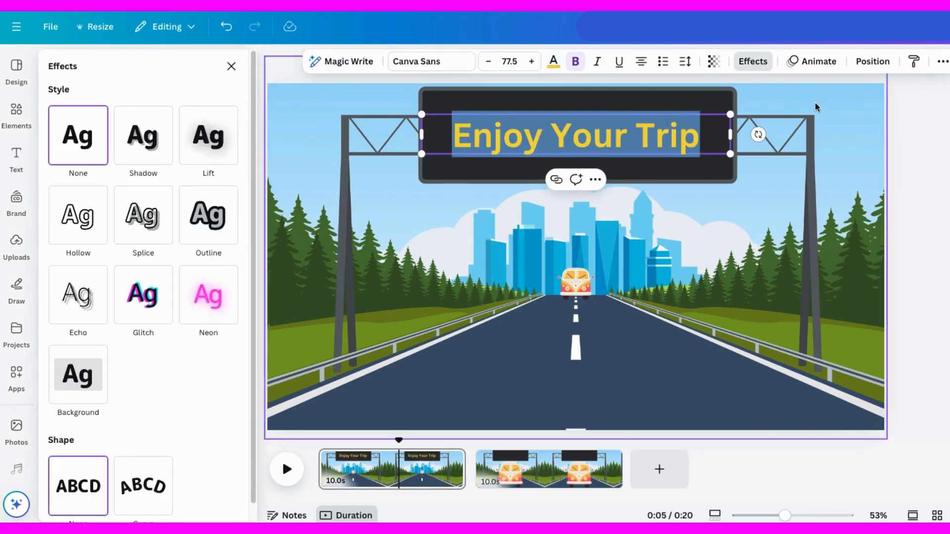
pyautogui.click(757, 64)
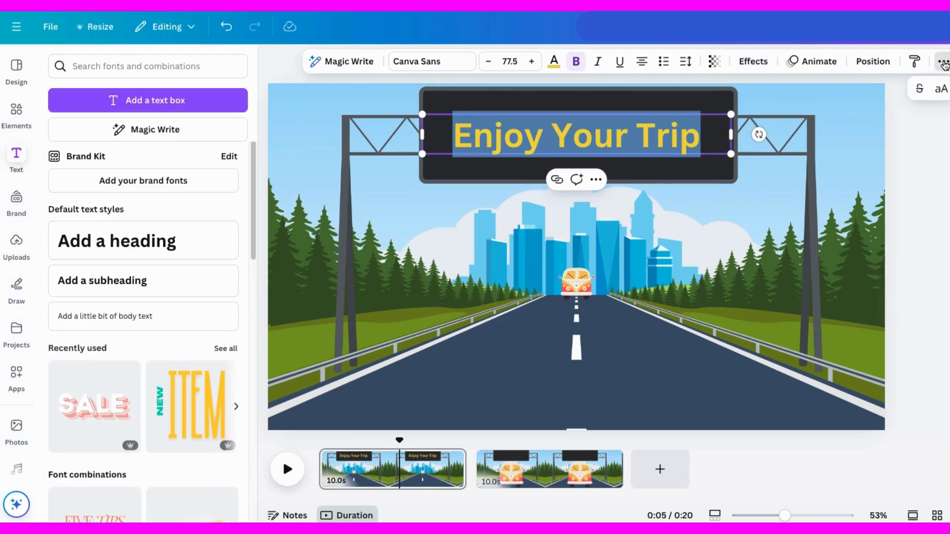
pyautogui.click(938, 92)
pyautogui.moveTo(731, 154); pyautogui.dragTo(733, 133)
pyautogui.click(918, 141)
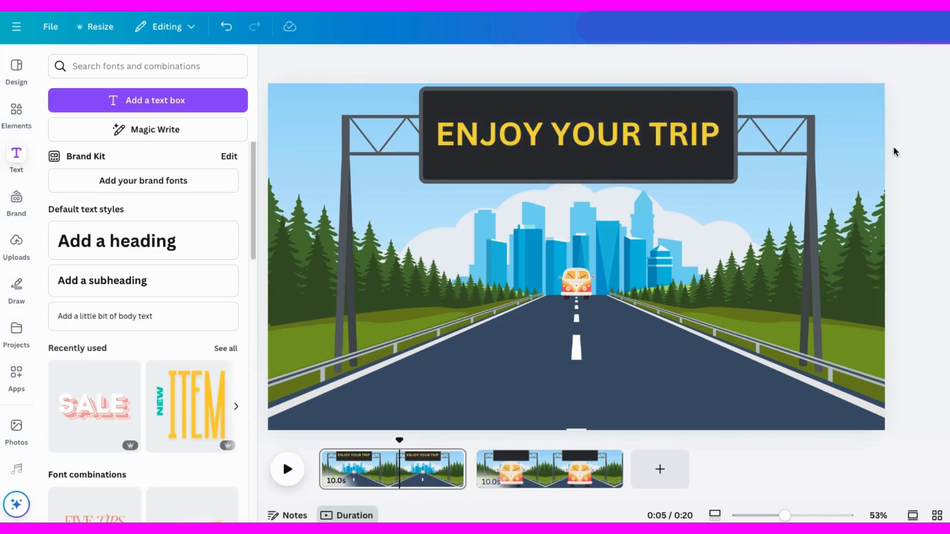
# - Copy the sign text to the second page's sign and change it to "HAVE A NICE DAY"
pyautogui.click(540, 470)
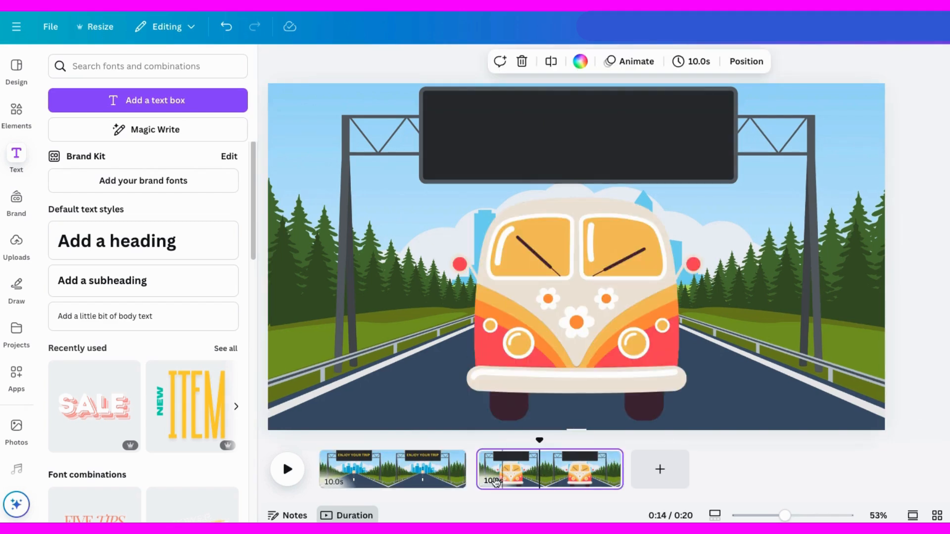
pyautogui.click(401, 467)
pyautogui.click(487, 147)
pyautogui.click(536, 482)
pyautogui.press('super+v')
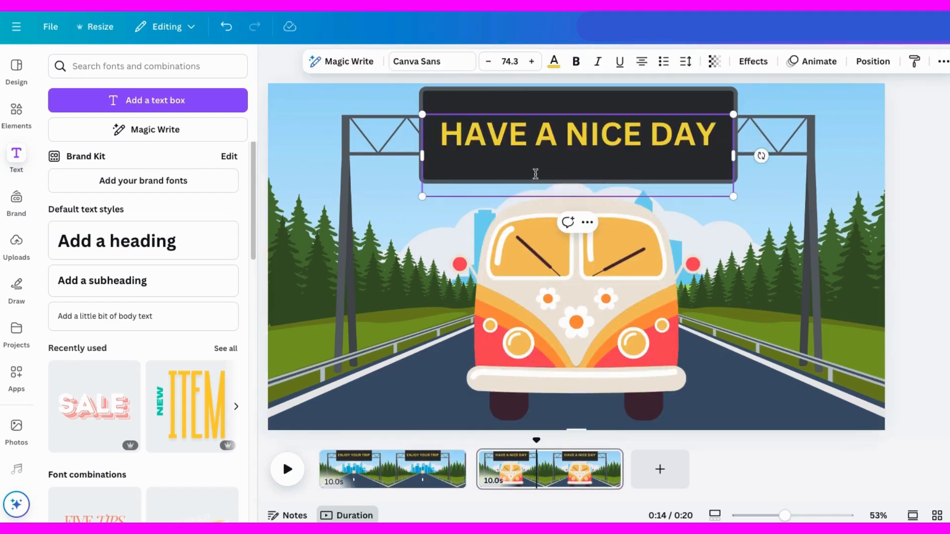
pyautogui.press('BackSpace')
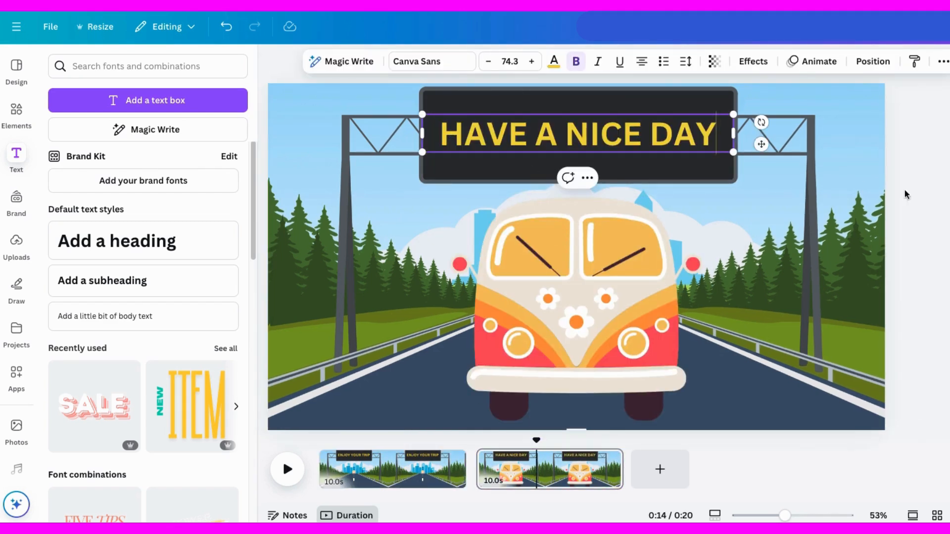
pyautogui.click(927, 192)
# - Add a Match & Move transition between the two pages with a duration of 5 seconds
pyautogui.moveTo(536, 440); pyautogui.dragTo(300, 437)
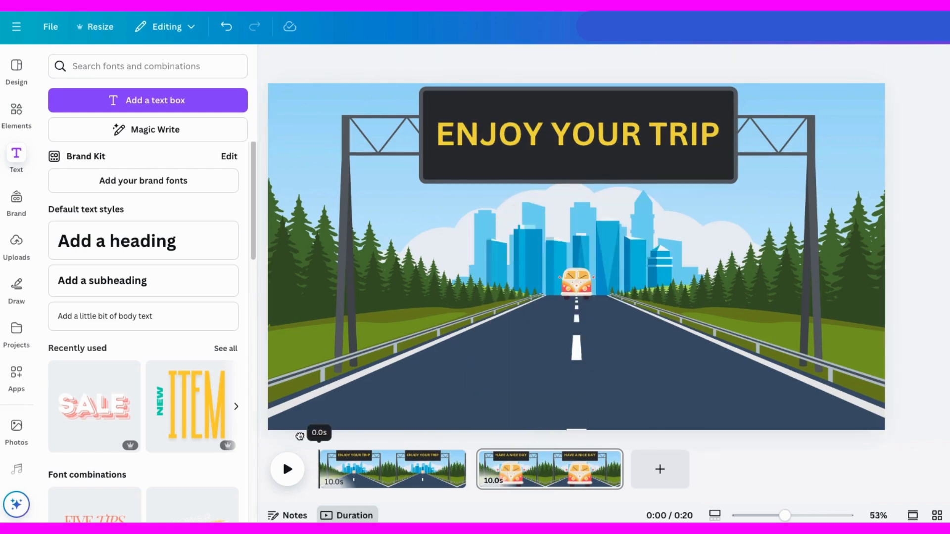
pyautogui.moveTo(449, 436); pyautogui.dragTo(612, 440)
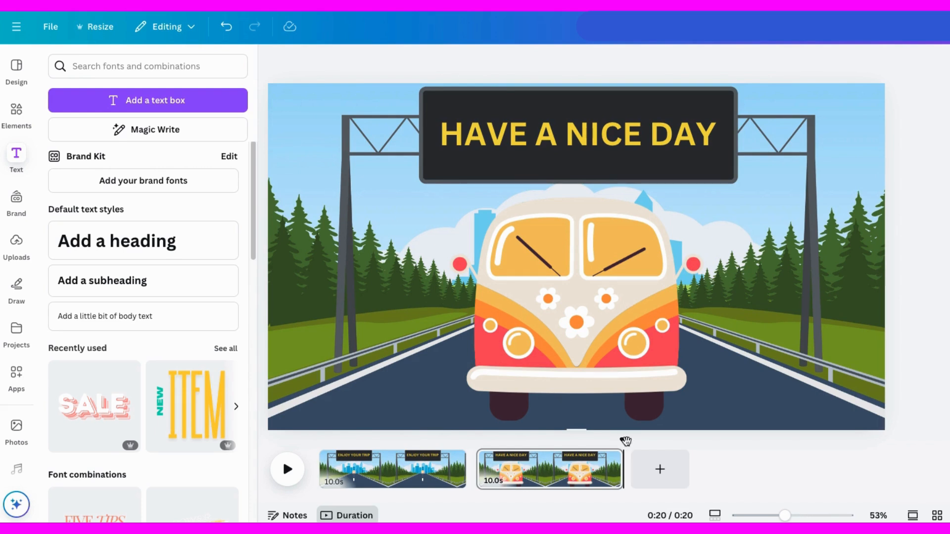
pyautogui.click(479, 479)
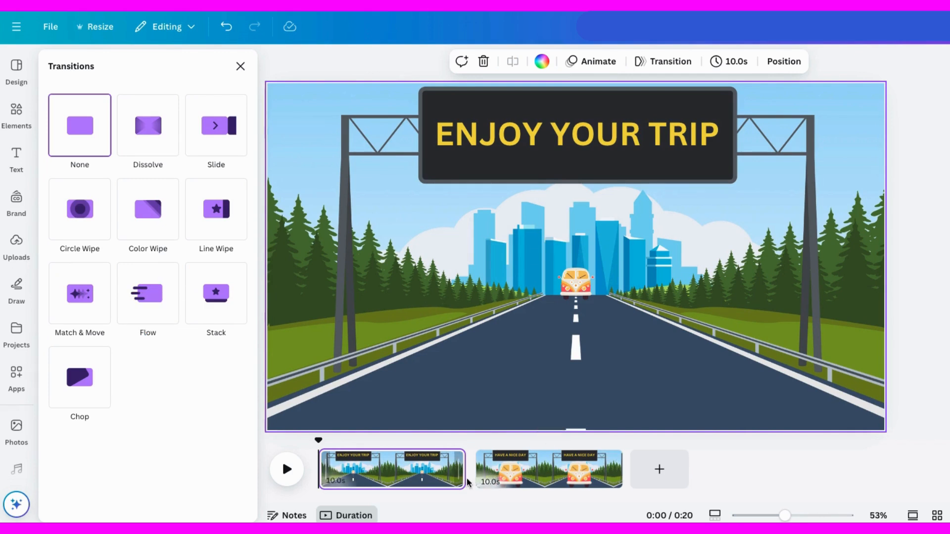
pyautogui.click(72, 308)
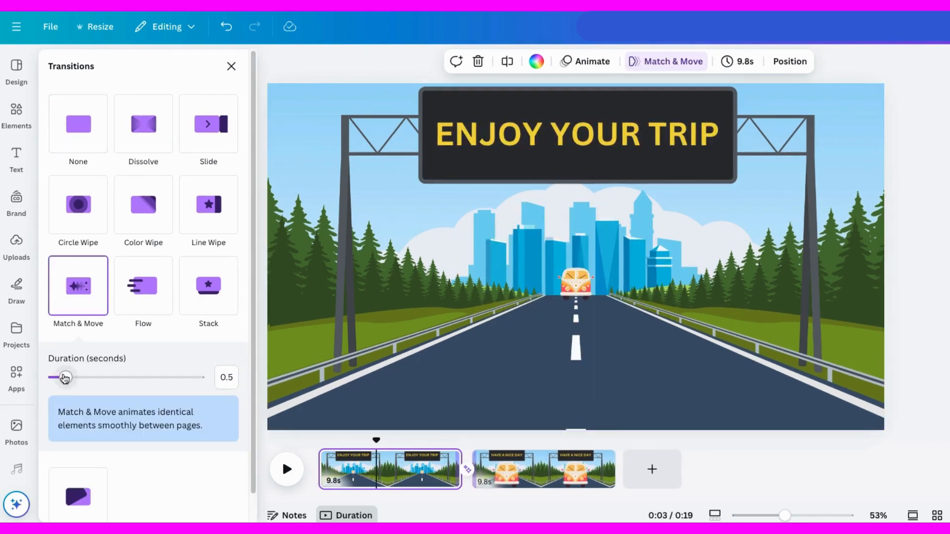
pyautogui.moveTo(66, 377); pyautogui.dragTo(201, 378)
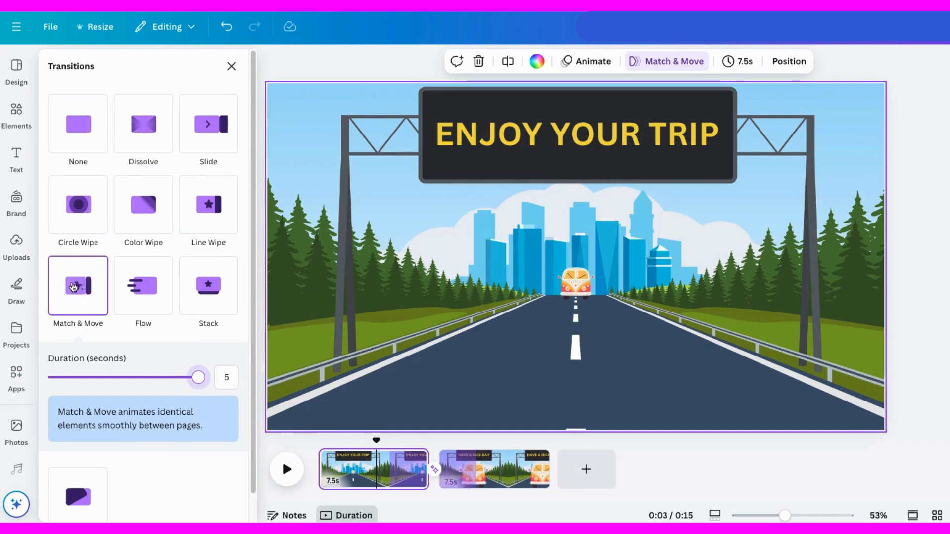
pyautogui.scroll(-1, 130, 425)
pyautogui.scroll(1, 130, 426)
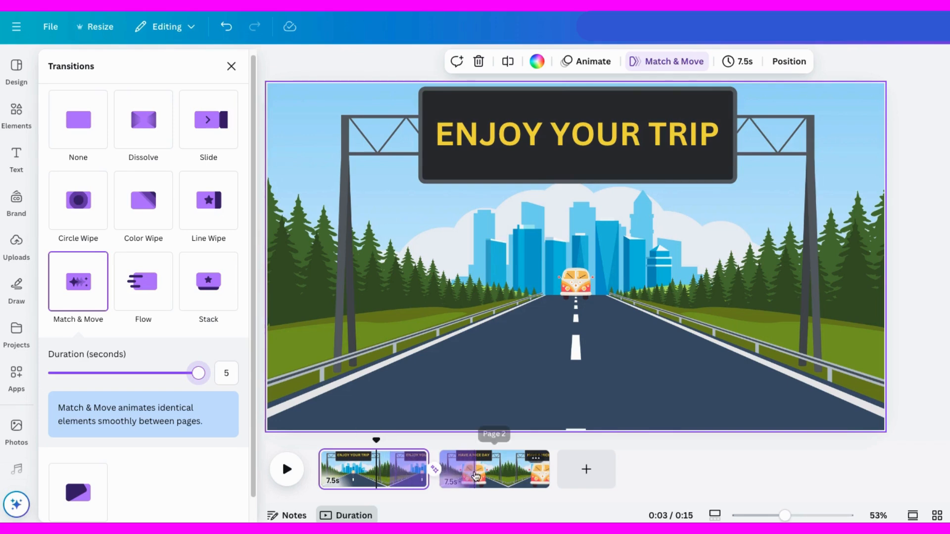
# - Play back the animation to preview the van and sign text across the transition between the pages
pyautogui.moveTo(374, 440); pyautogui.dragTo(315, 439)
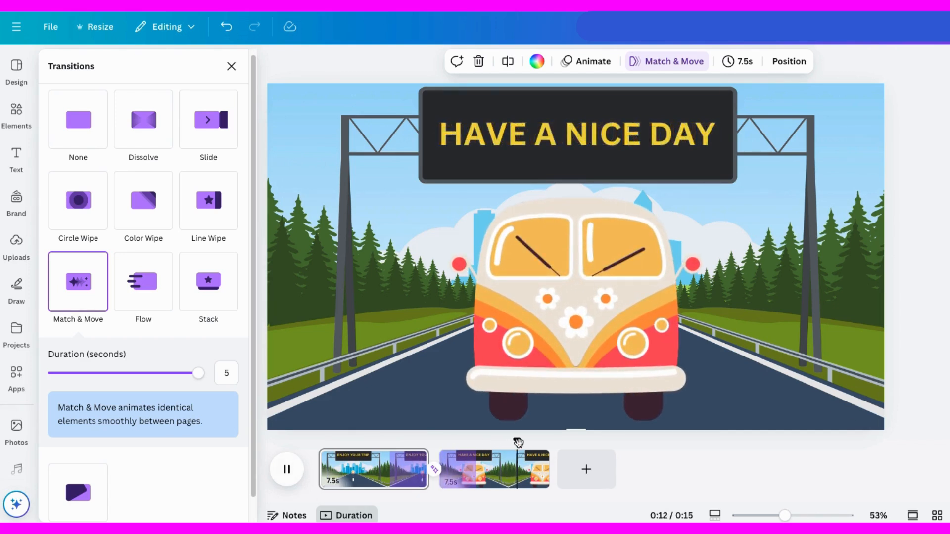
pyautogui.moveTo(516, 441); pyautogui.dragTo(392, 451)
pyautogui.click(287, 470)
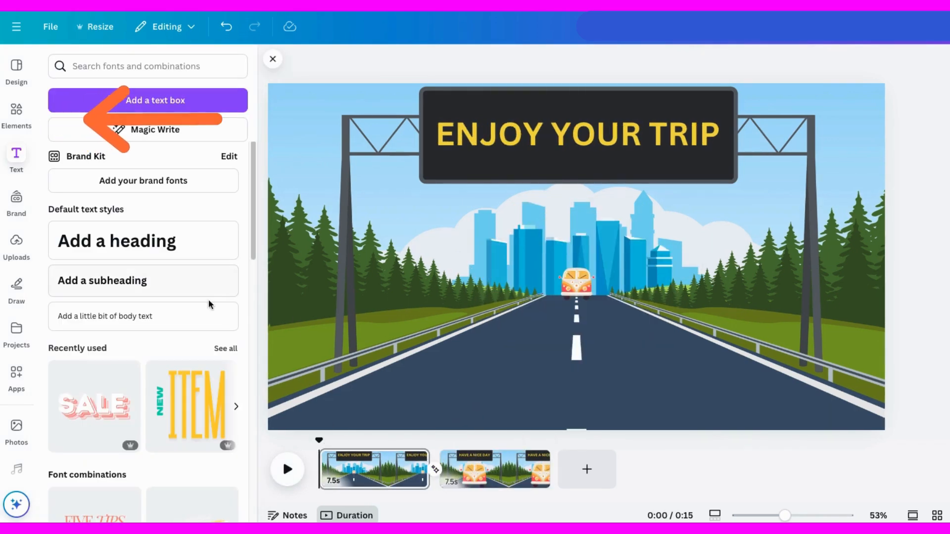
# - Add two cloud graphics to the first page, scale them down and place one at each side of the road sign
pyautogui.click(16, 111)
pyautogui.click(182, 173)
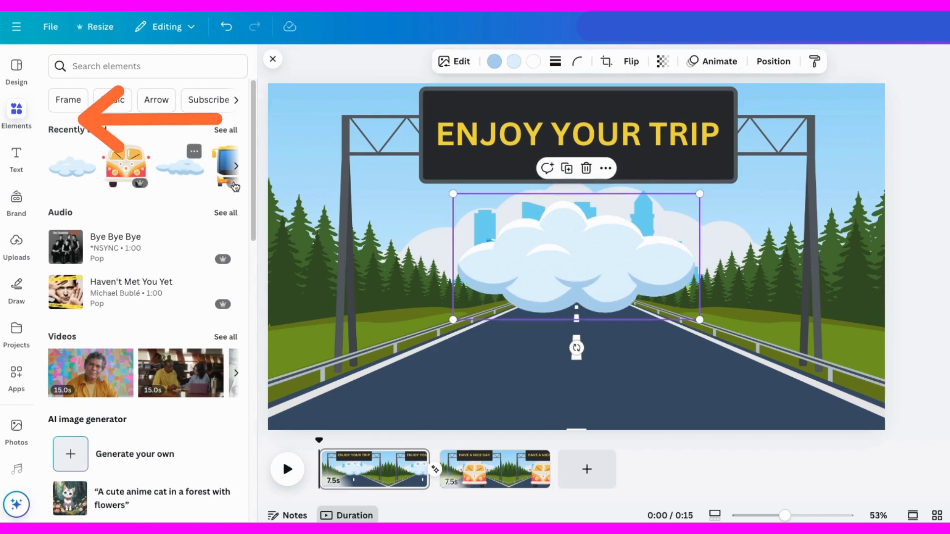
pyautogui.moveTo(655, 233); pyautogui.dragTo(843, 201)
pyautogui.moveTo(746, 215); pyautogui.dragTo(770, 166)
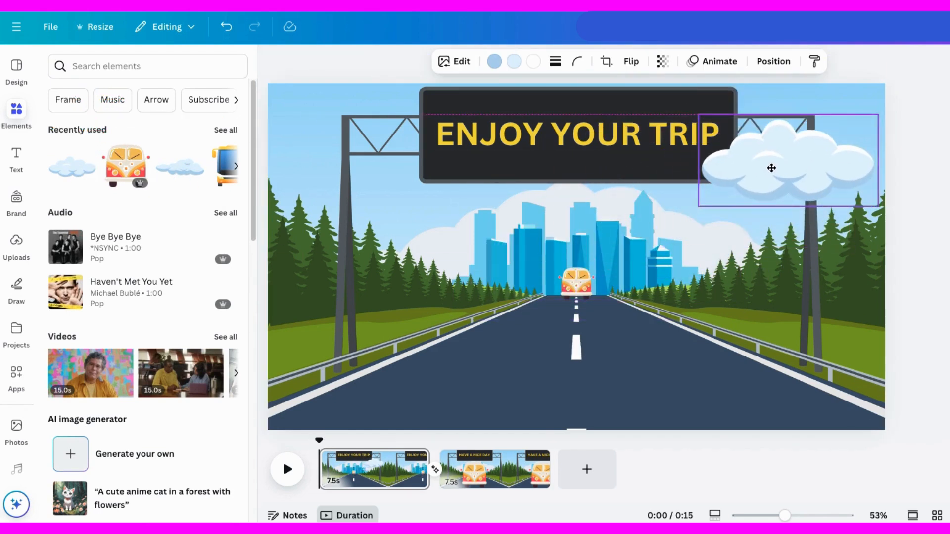
pyautogui.click(167, 174)
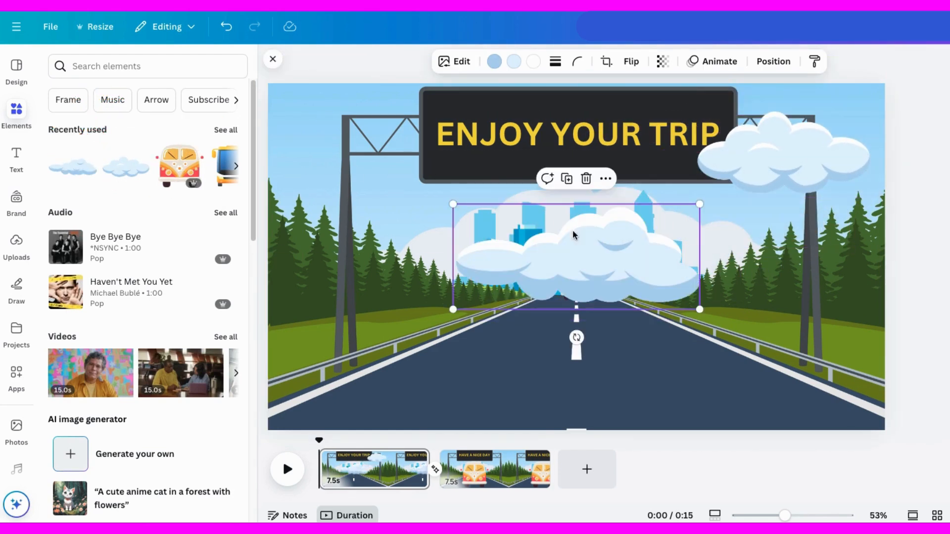
pyautogui.moveTo(698, 202); pyautogui.dragTo(613, 241)
pyautogui.moveTo(547, 258); pyautogui.dragTo(447, 170)
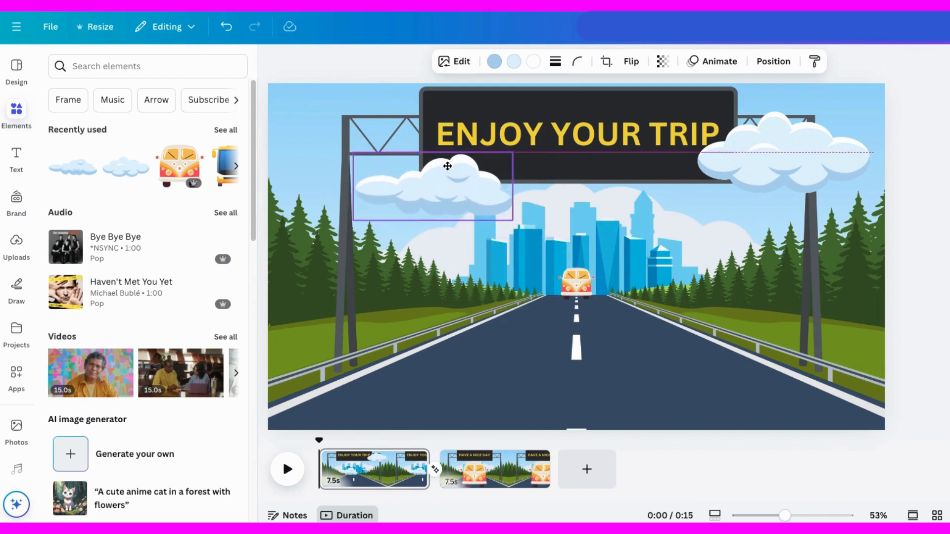
# - Move both cloud layers on the first page beneath the van and road-sign cutout, directly above the background image
pyautogui.click(774, 62)
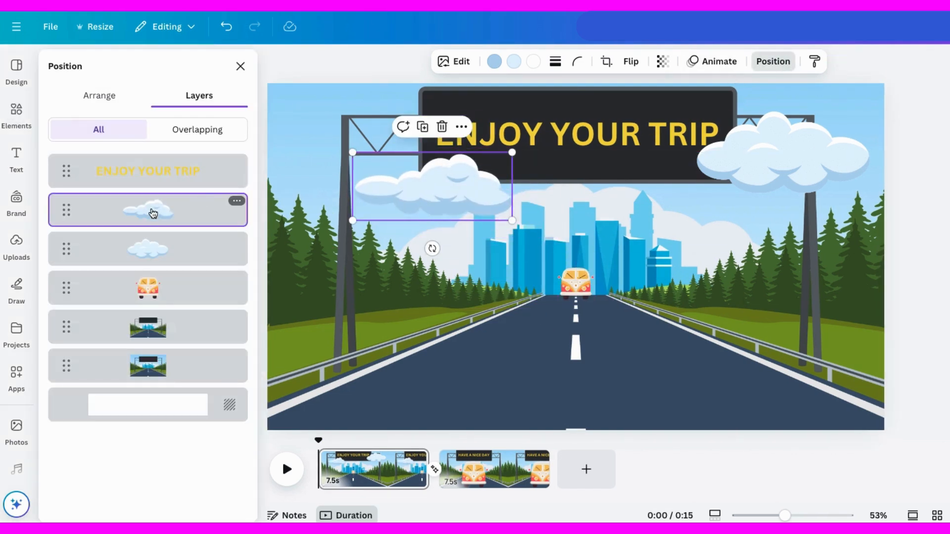
pyautogui.keyDown('shift'); pyautogui.click(158, 262); pyautogui.keyUp('shift')
pyautogui.moveTo(175, 265); pyautogui.dragTo(163, 342)
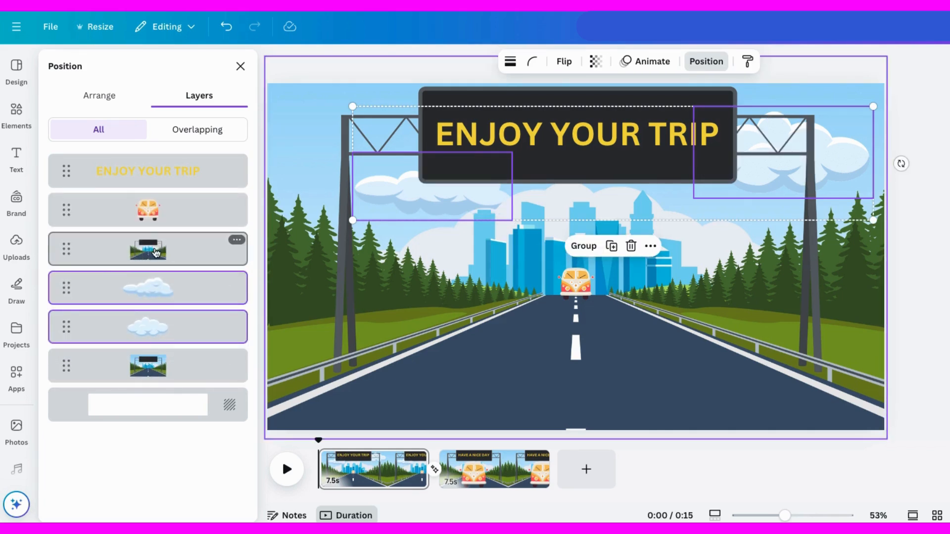
pyautogui.click(910, 245)
pyautogui.click(932, 265)
# - Copy both clouds from the first page and paste them onto the second page
pyautogui.click(377, 196)
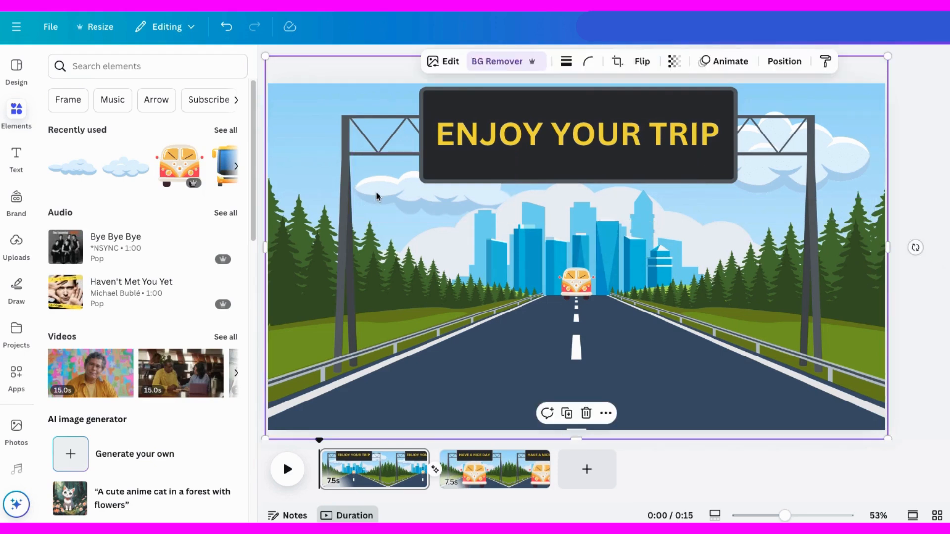
pyautogui.click(784, 61)
pyautogui.click(186, 292)
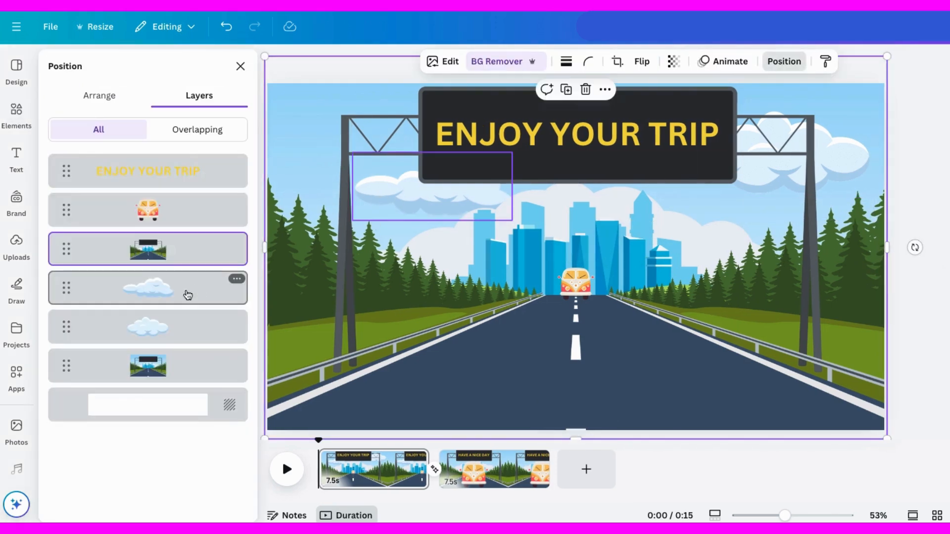
pyautogui.keyDown('shift'); pyautogui.click(176, 328); pyautogui.keyUp('shift')
pyautogui.hotkey('ctrl', 'c')
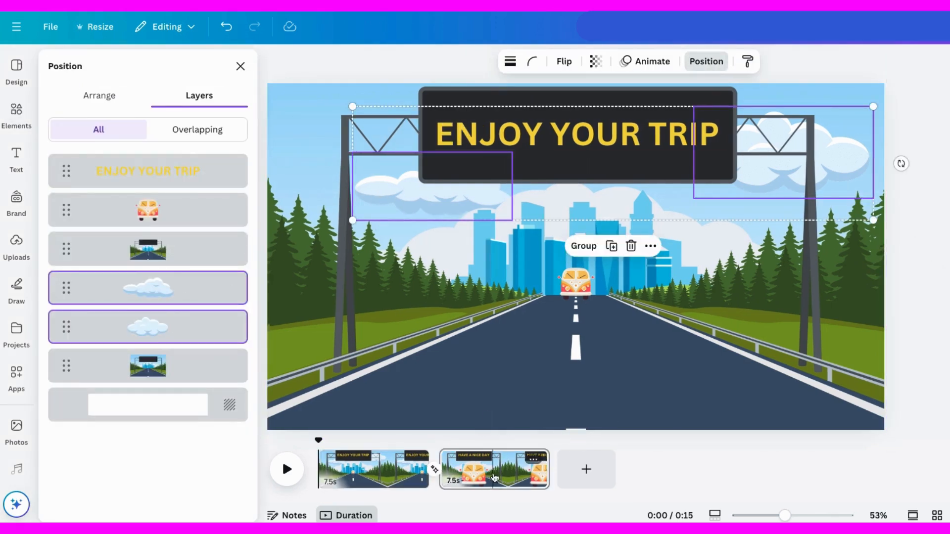
pyautogui.click(492, 469)
pyautogui.hotkey('ctrl', 'v')
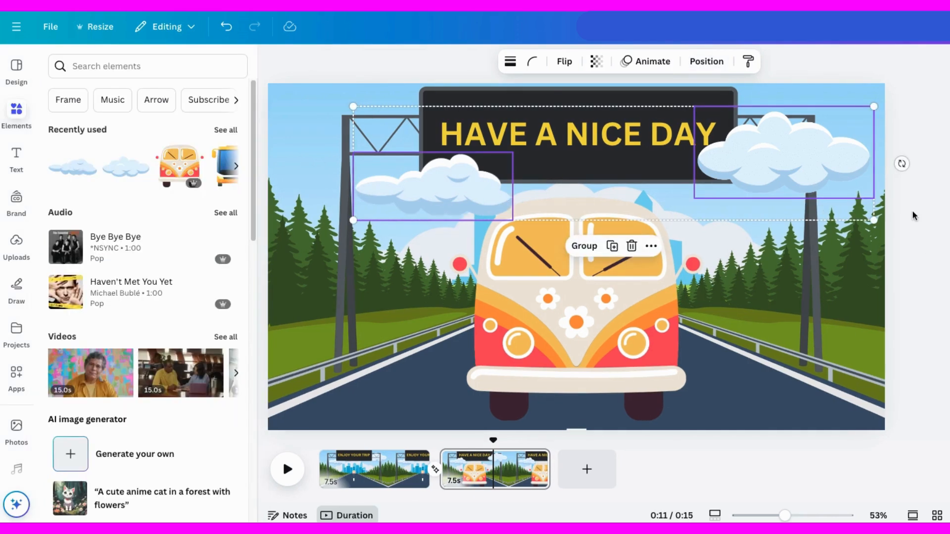
# - On the second page, shift the left cloud to the upper-left corner and the right cloud inward and down beside the van's roof
pyautogui.moveTo(414, 202); pyautogui.dragTo(309, 140)
pyautogui.click(774, 198)
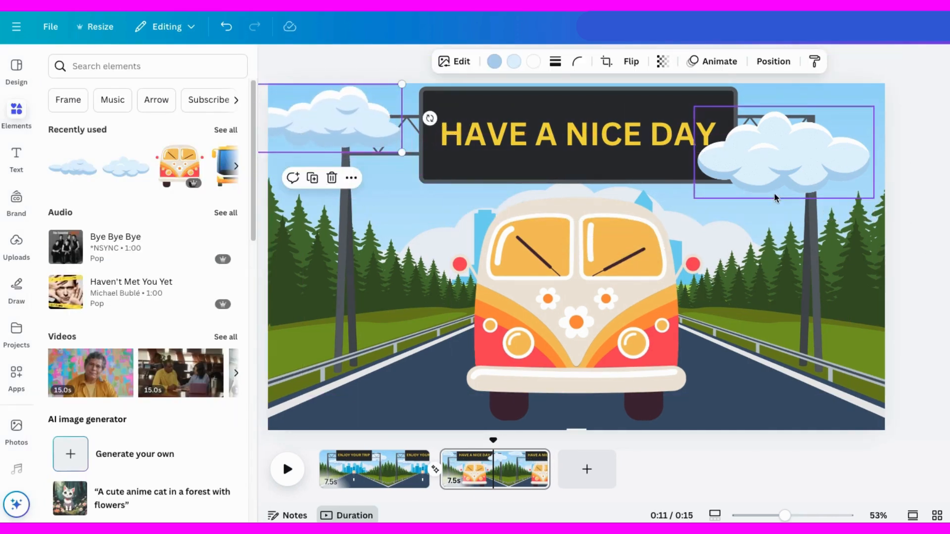
pyautogui.moveTo(778, 180); pyautogui.dragTo(672, 220)
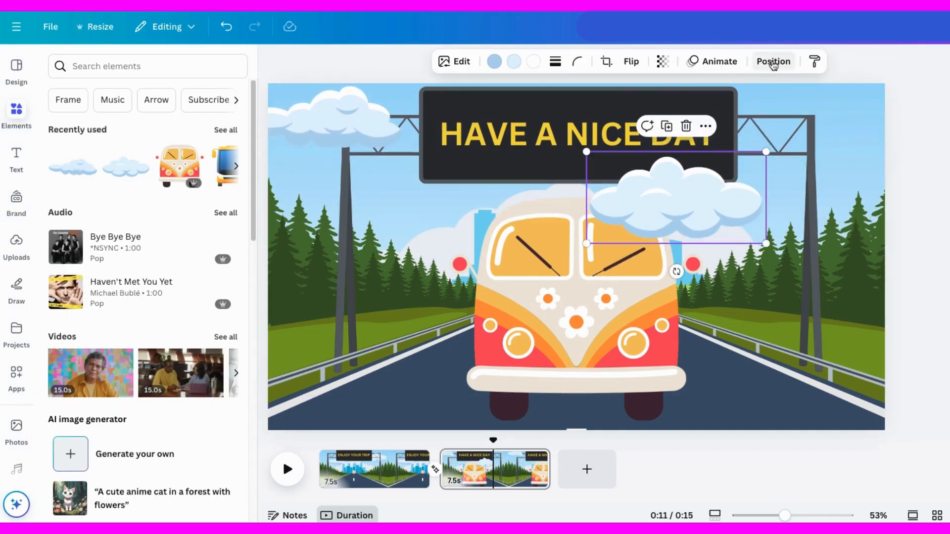
# - Move both cloud layers on the second page beneath the van and road-sign cutout, directly above the background image
pyautogui.click(773, 61)
pyautogui.keyDown('shift'); pyautogui.click(188, 177); pyautogui.keyUp('shift')
pyautogui.moveTo(185, 178); pyautogui.dragTo(183, 341)
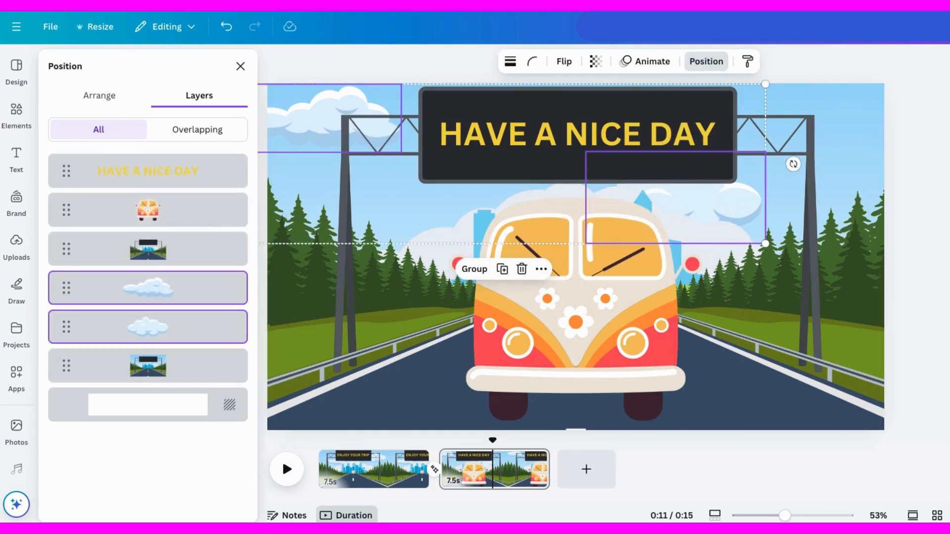
pyautogui.click(917, 227)
# - Search elements for "bird", add the blue-and-white animated bird to the first page, and place it small at the right edge of the sky
pyautogui.click(129, 66)
pyautogui.write('bird')
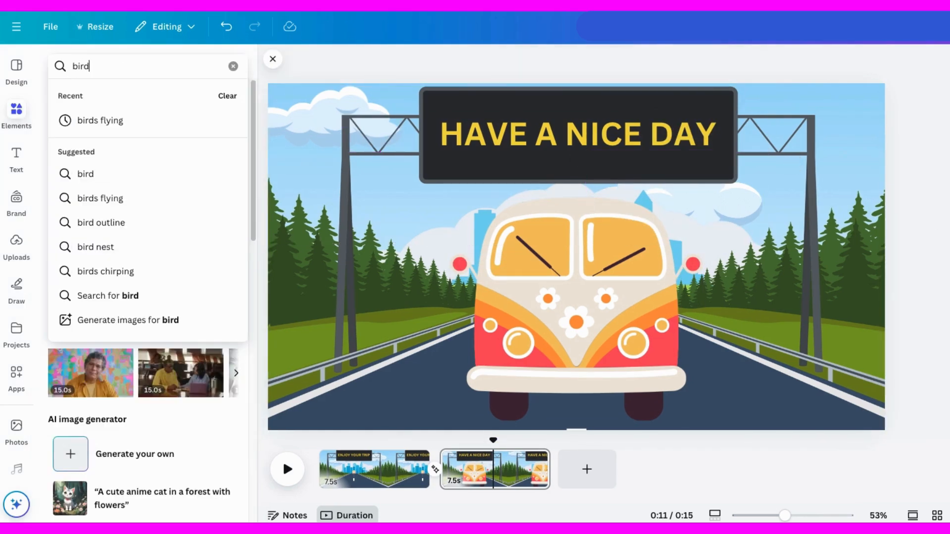
pyautogui.press('Return')
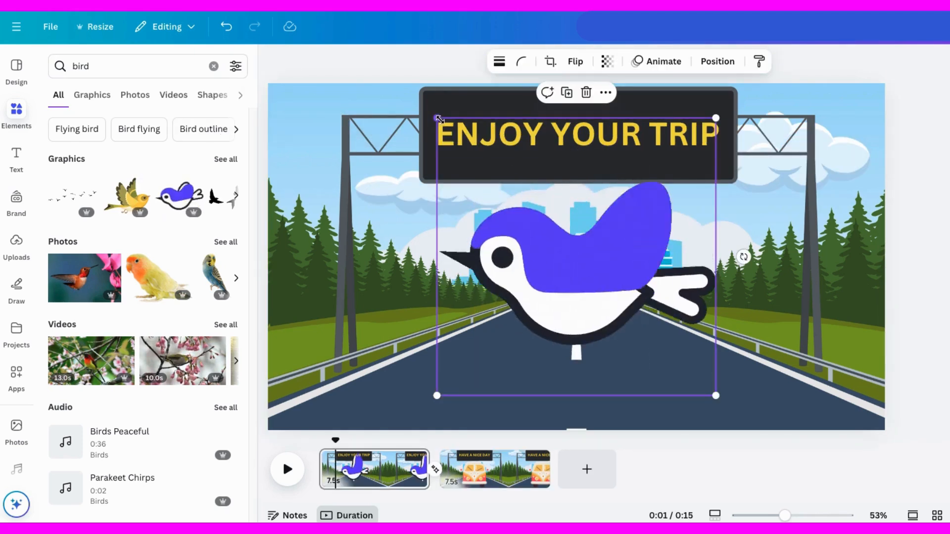
pyautogui.moveTo(438, 119); pyautogui.dragTo(854, 207)
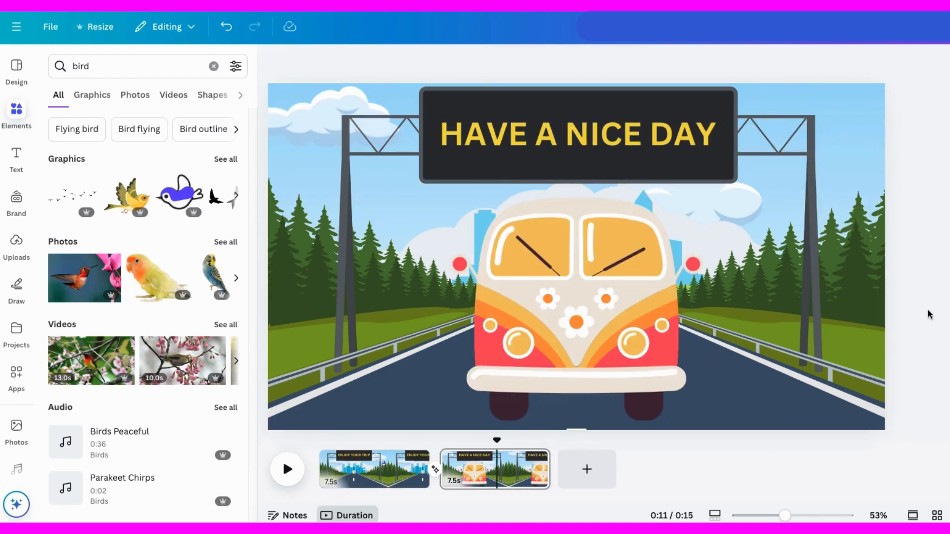
# - Paste the bird onto the second page and place it low in front of the trees on the left side
pyautogui.hotkey('ctrl', 'v')
pyautogui.moveTo(844, 208); pyautogui.dragTo(318, 302)
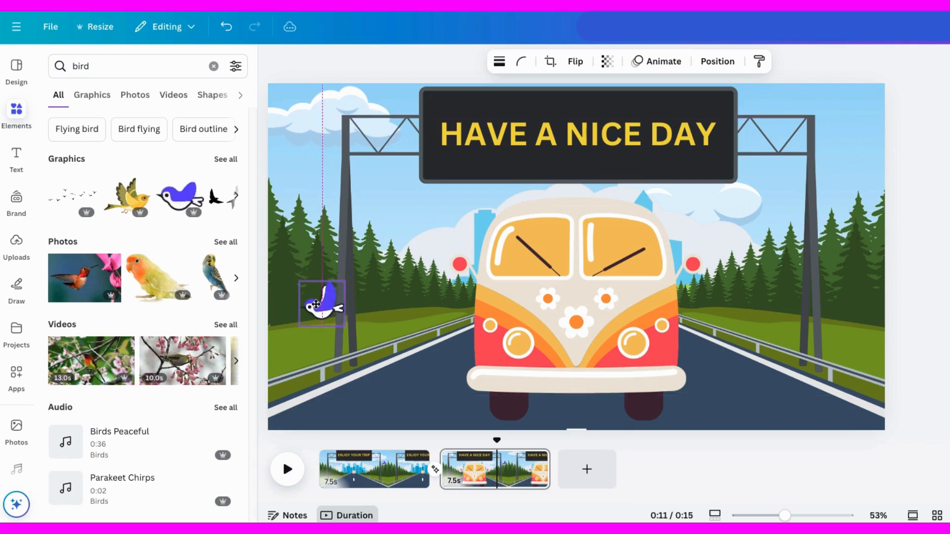
# - Play the animation from the start to preview the van, clouds and bird moving between the pages
pyautogui.moveTo(496, 441); pyautogui.dragTo(315, 444)
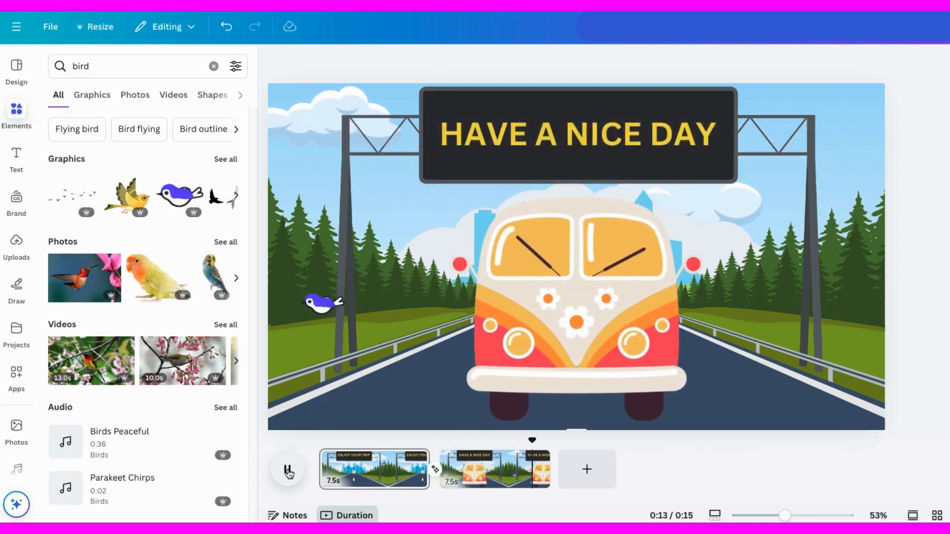
pyautogui.click(284, 478)
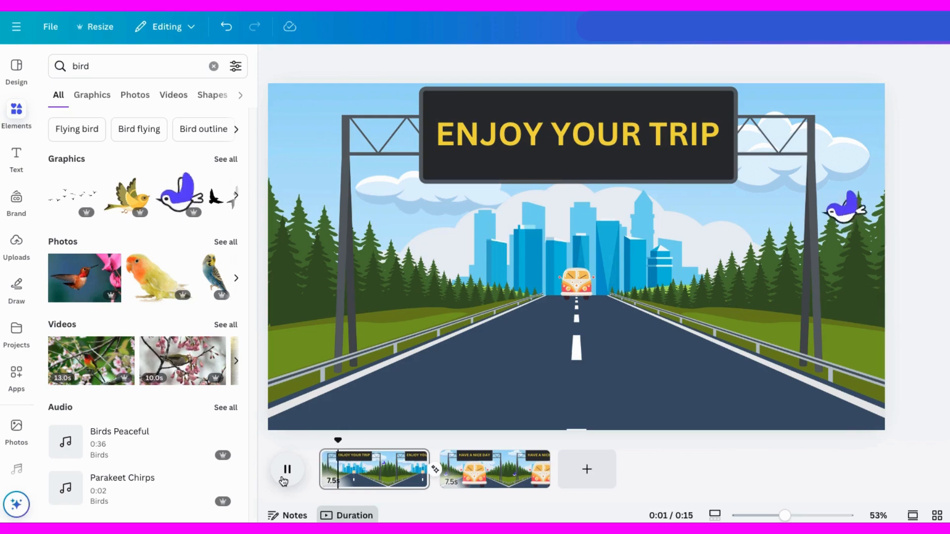